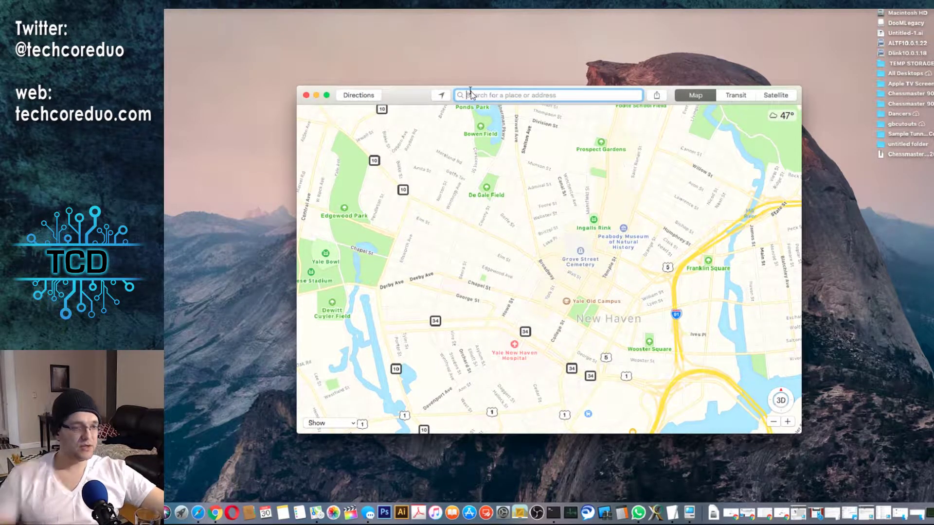
Search the map for "apple store new haven", choose the Apple Store, New Haven suggestion and open its place details.
type("apple")
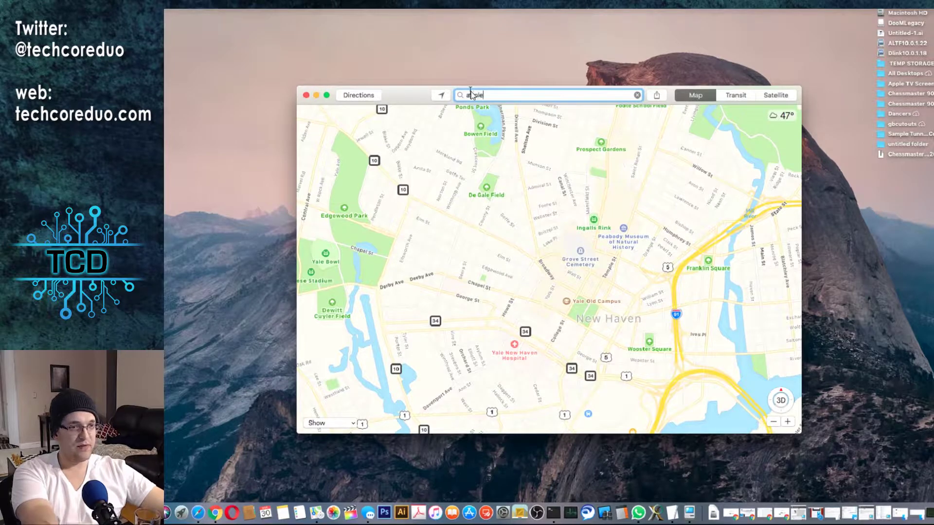
type(" store new haven")
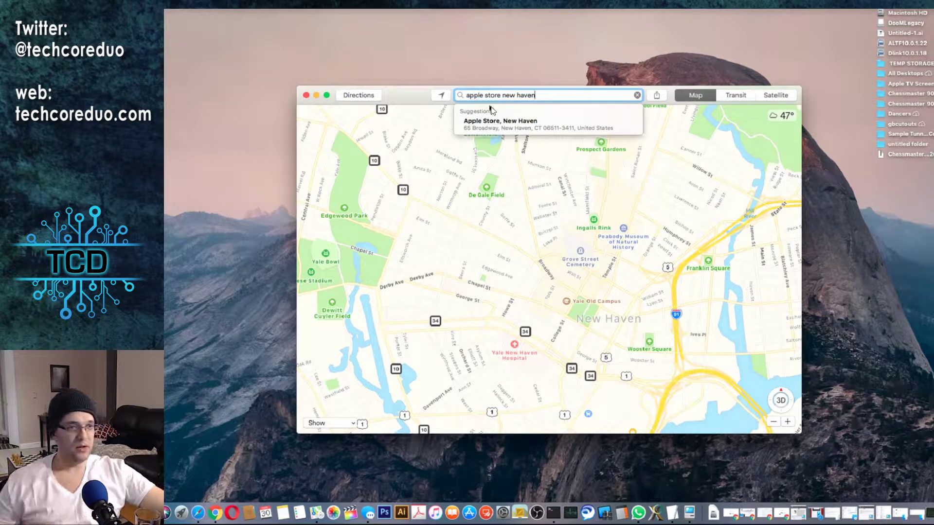
left_click(491, 122)
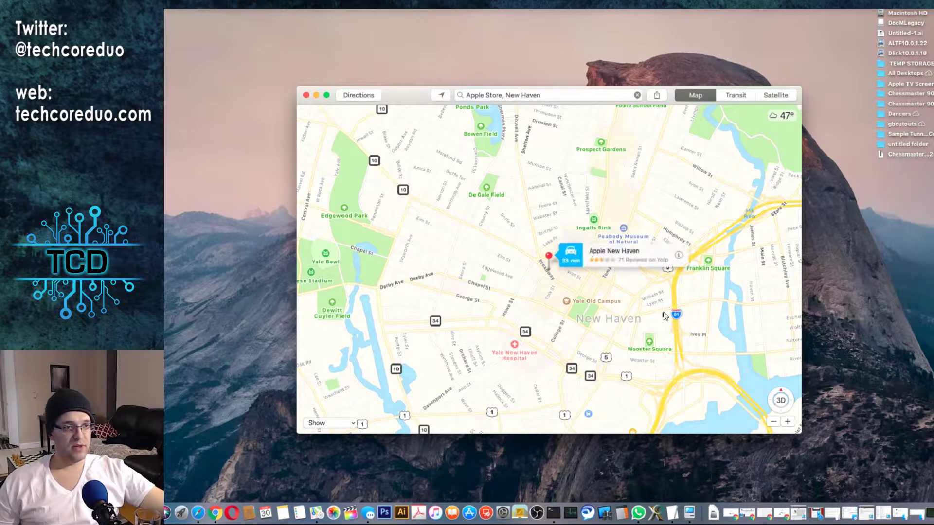
left_click(678, 259)
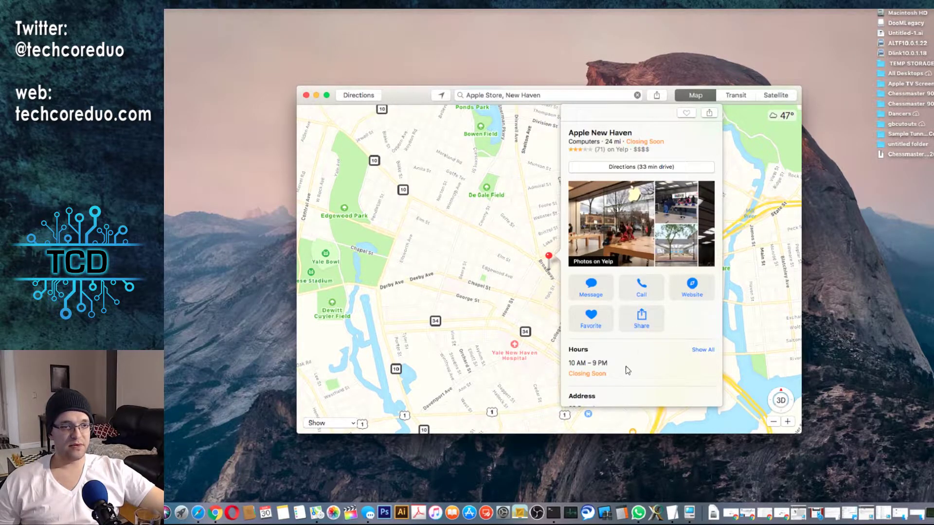
scroll(646, 362, "down", 1)
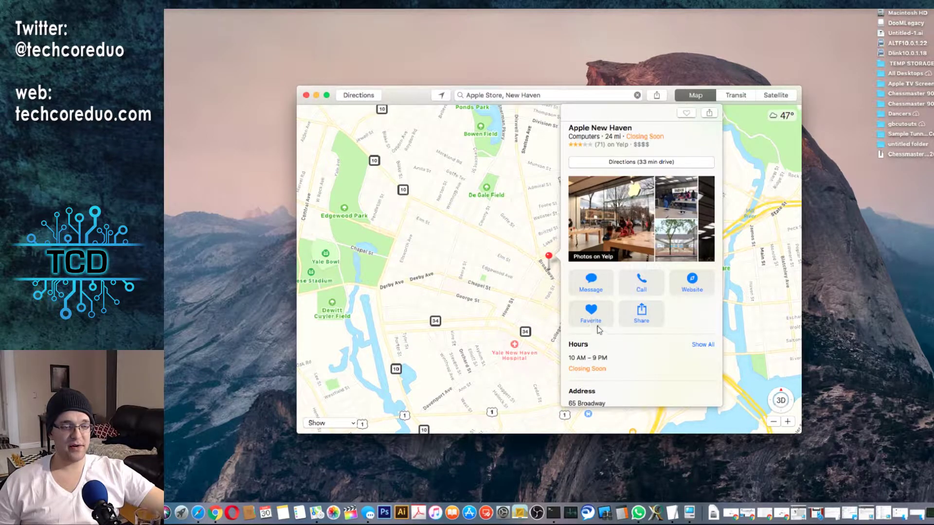
Start a business chat with the Apple store and send "Hi, sooooo cool, I can chat with the Apple Store !".
left_click(591, 283)
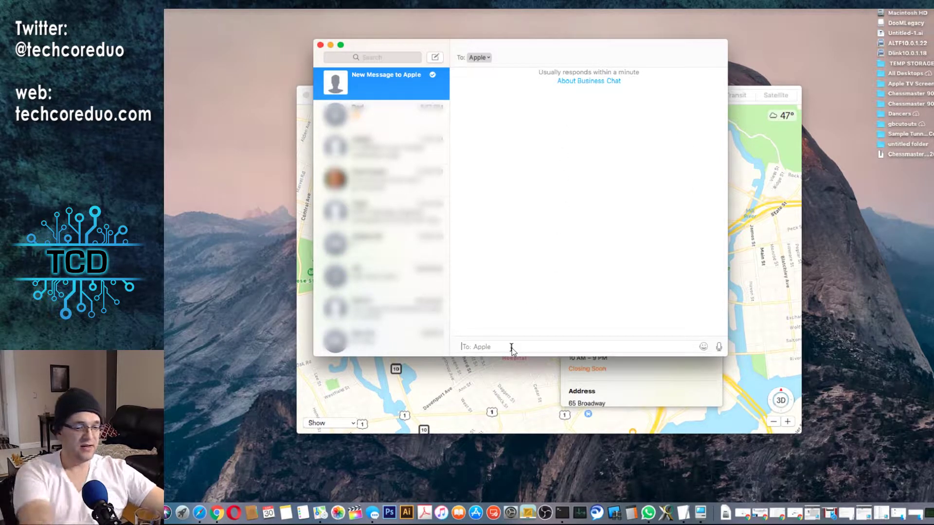
type("Hi, ")
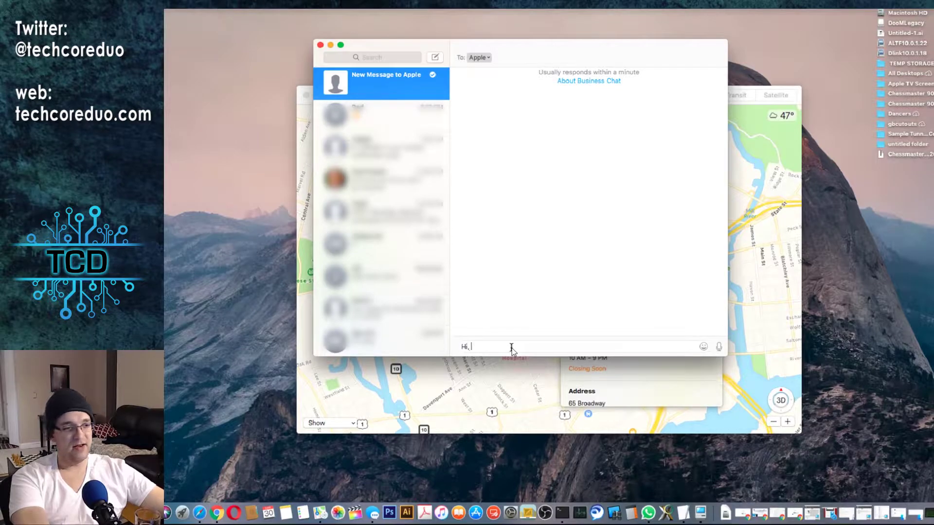
type("sooooo coool")
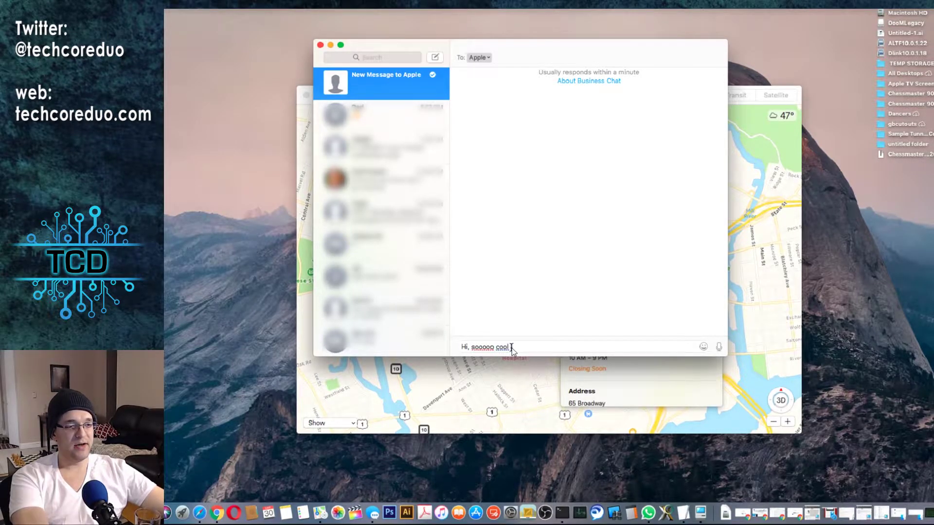
key("BackSpace")
type(",")
type(" I can chatw")
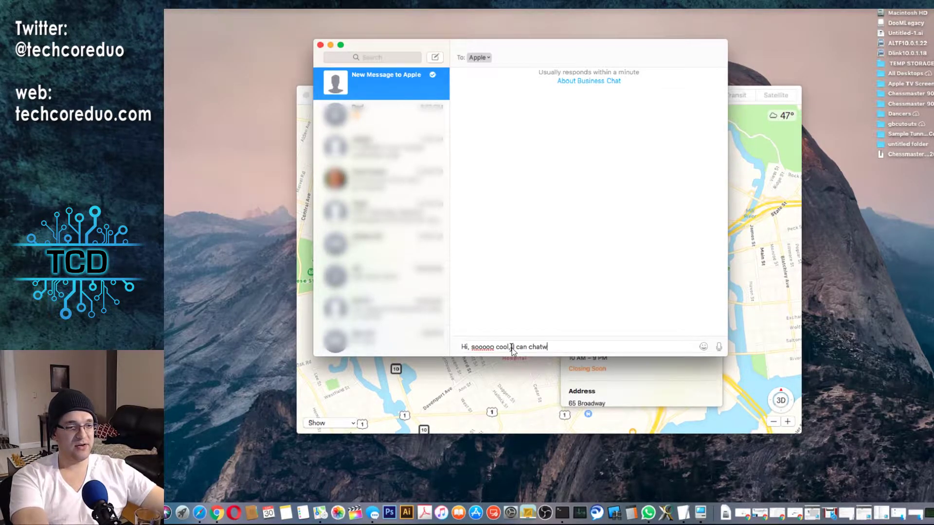
key("BackSpace")
type("with the Apple S")
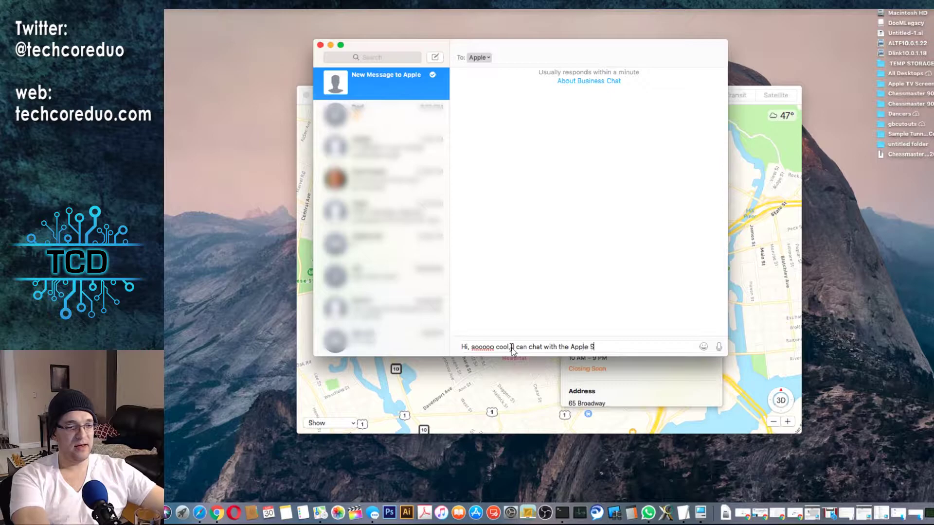
type("tore !")
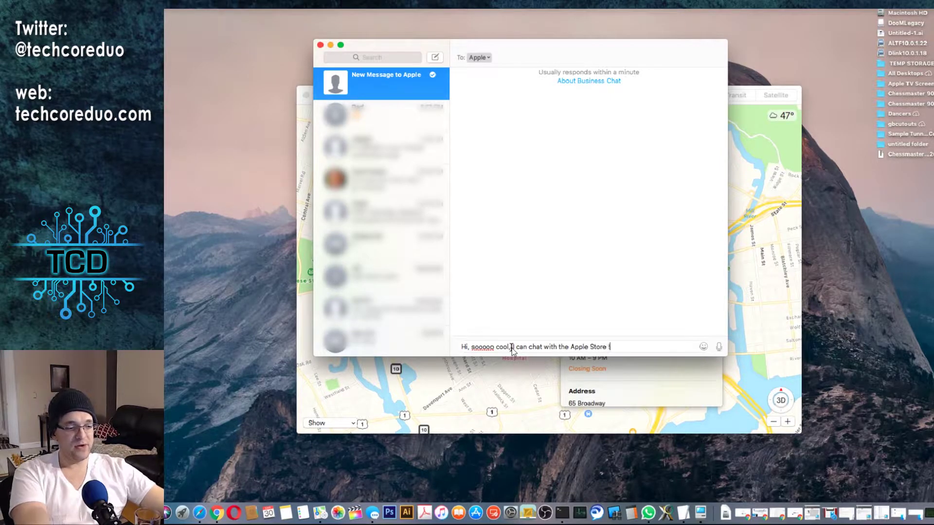
key("Return")
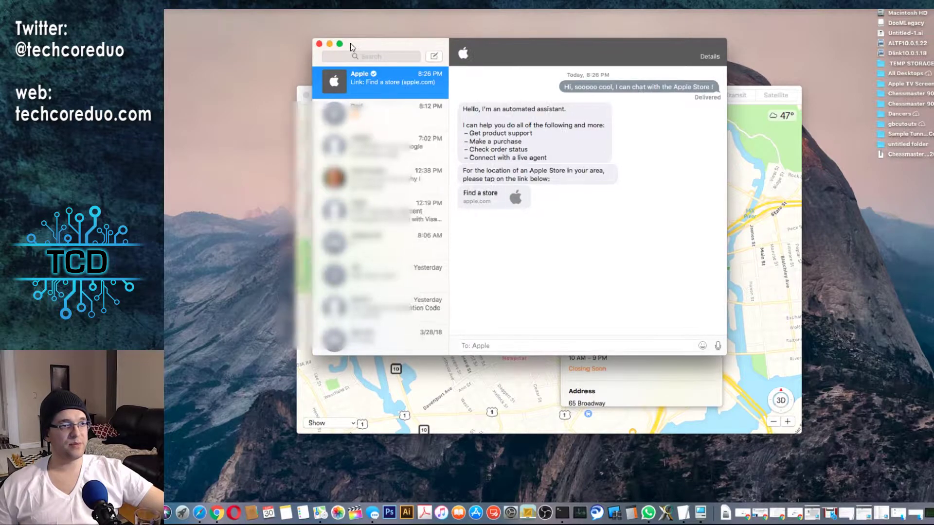
Move the Messages window aside and switch back to the Maps window.
left_click_drag(350, 43, 313, 40)
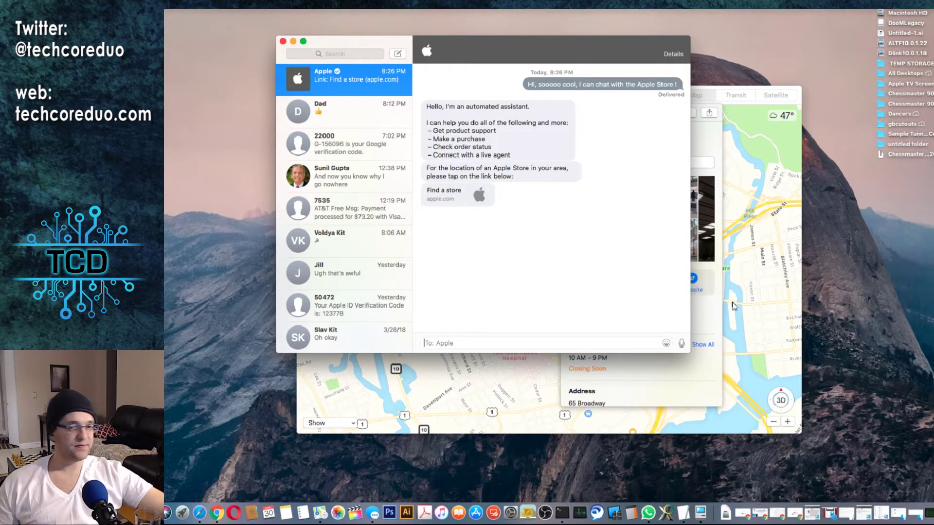
left_click_drag(605, 41, 604, 48)
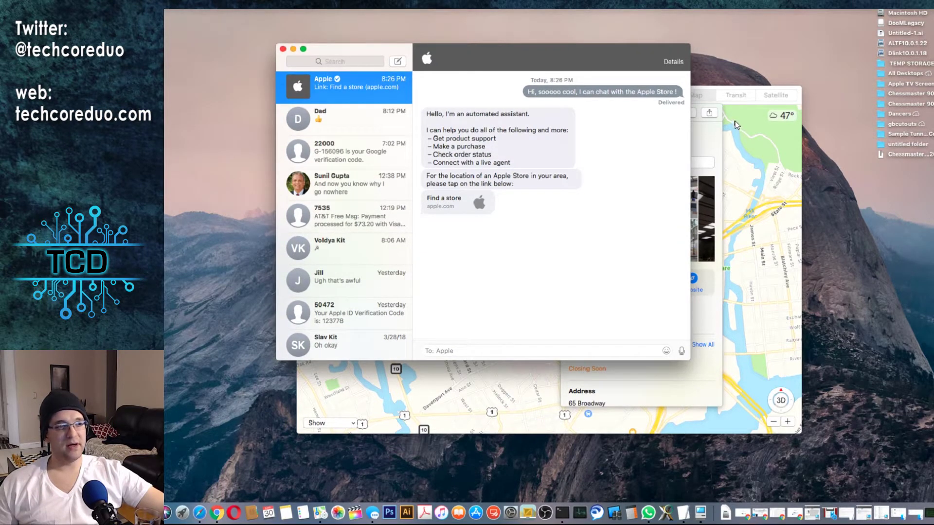
left_click(799, 297)
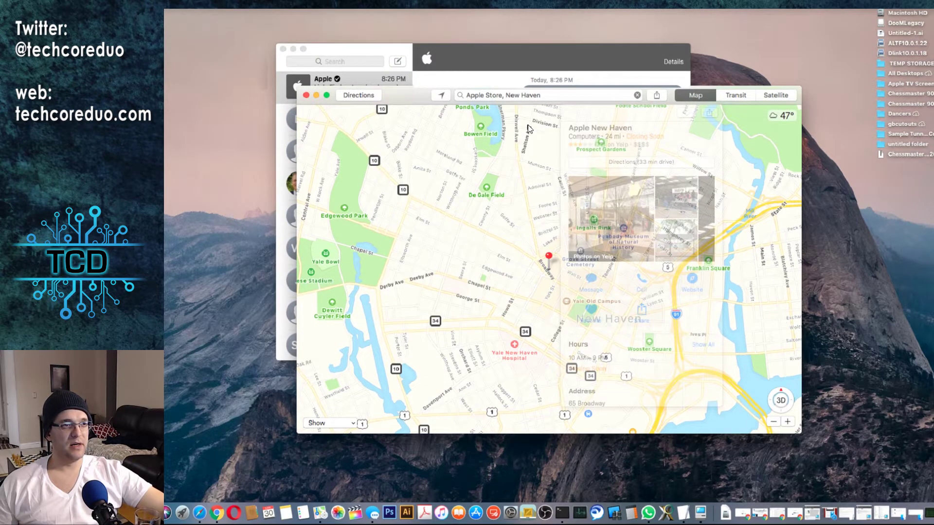
Replace the map search with the nearby search "1-800 Flowers" and open the details of the highlighted 1-800-Flowers location.
left_click(558, 95)
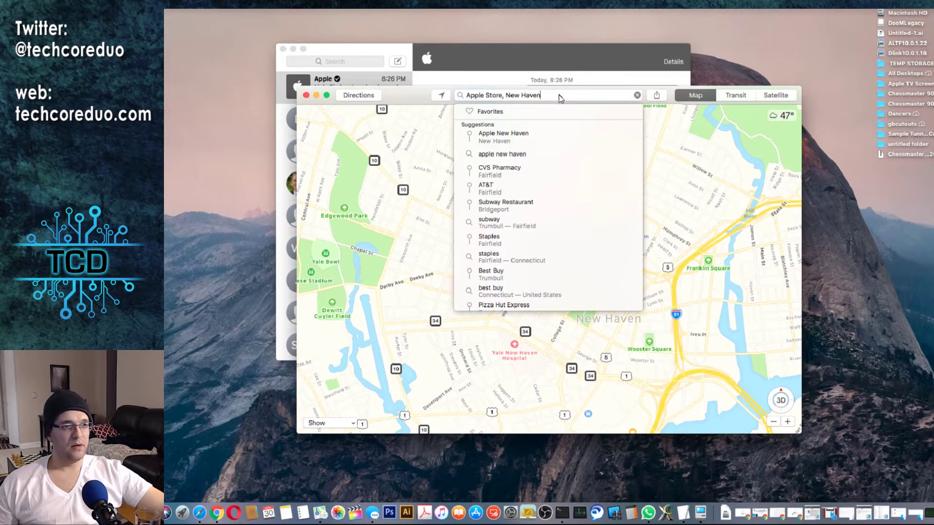
double_click(556, 94)
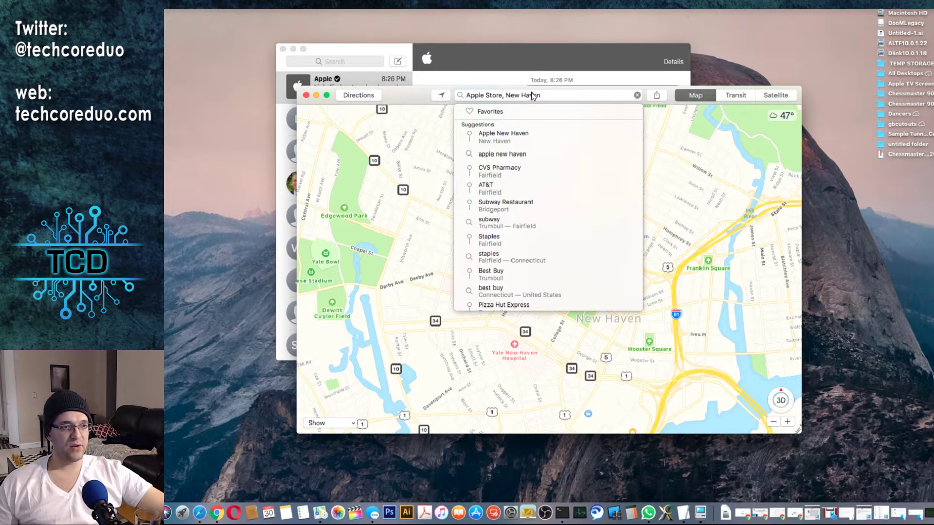
triple_click(492, 95)
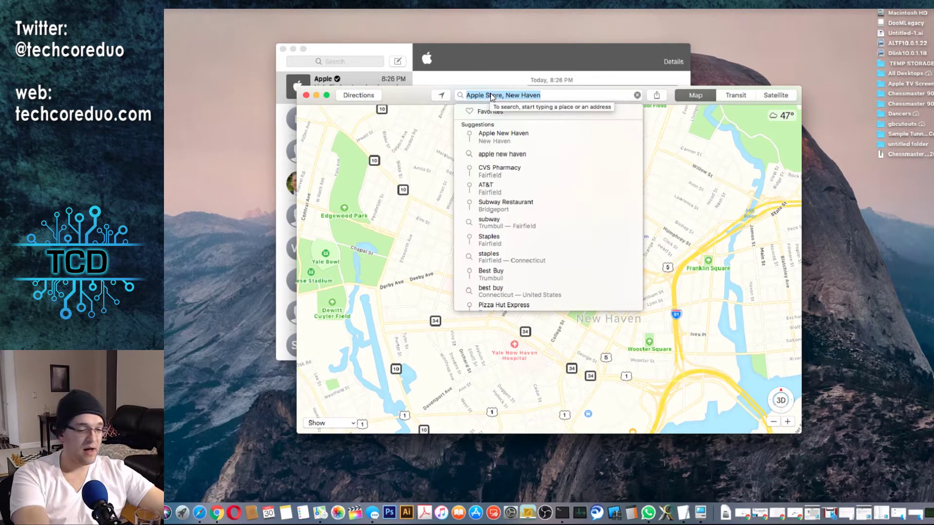
type("1-")
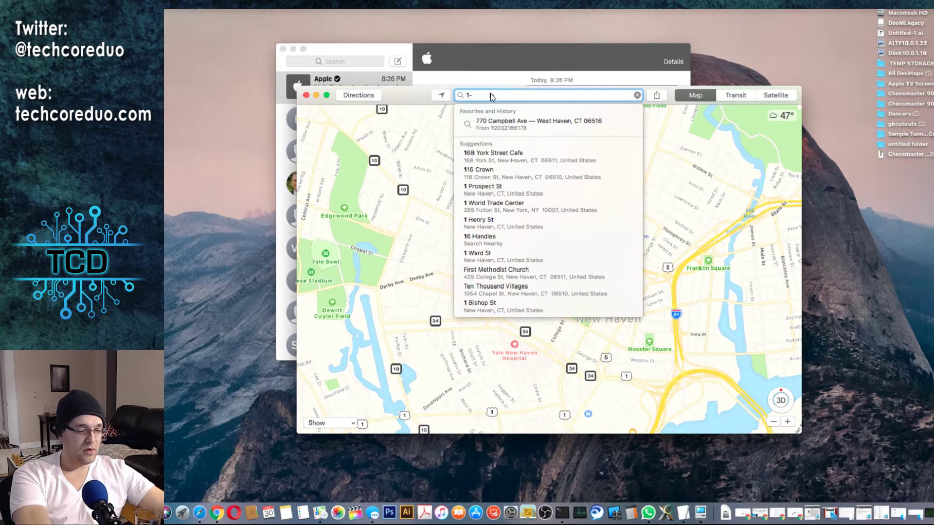
type("800 Flowers")
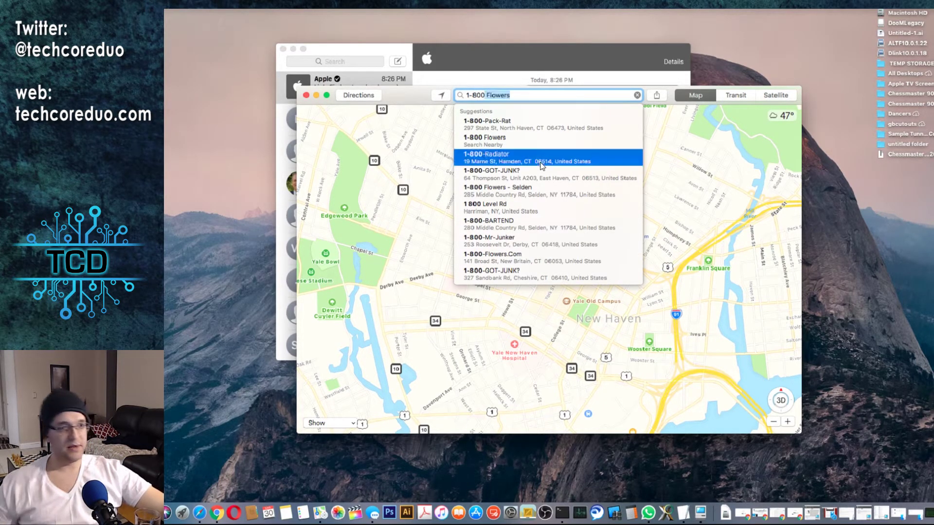
left_click(498, 141)
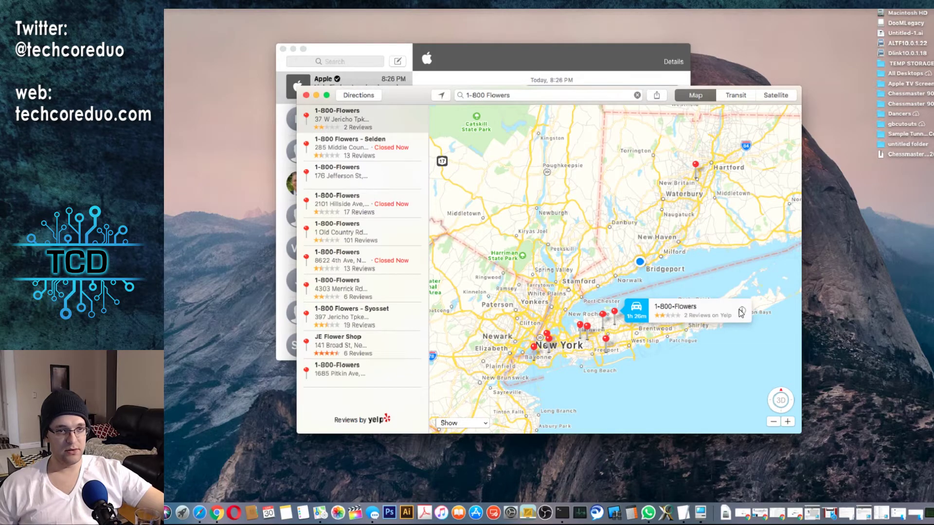
left_click(742, 312)
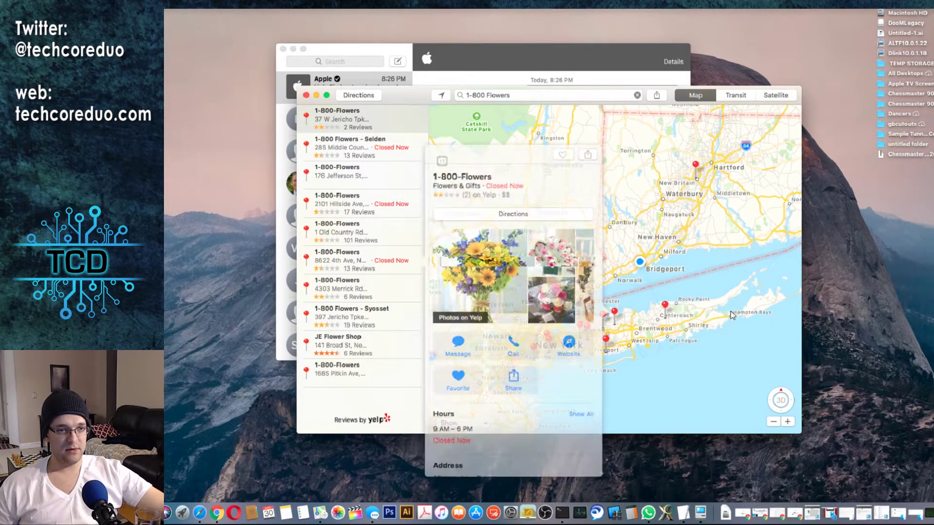
Start a business chat with 1-800-Flowers and send "Hello is it to early to buy flowers for VDay 2019 ?".
left_click(470, 341)
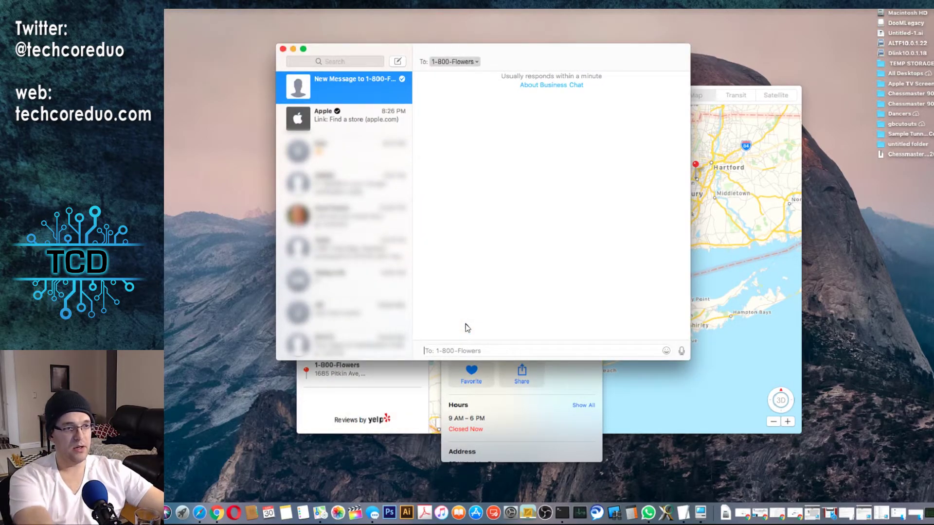
type("Hello is it t")
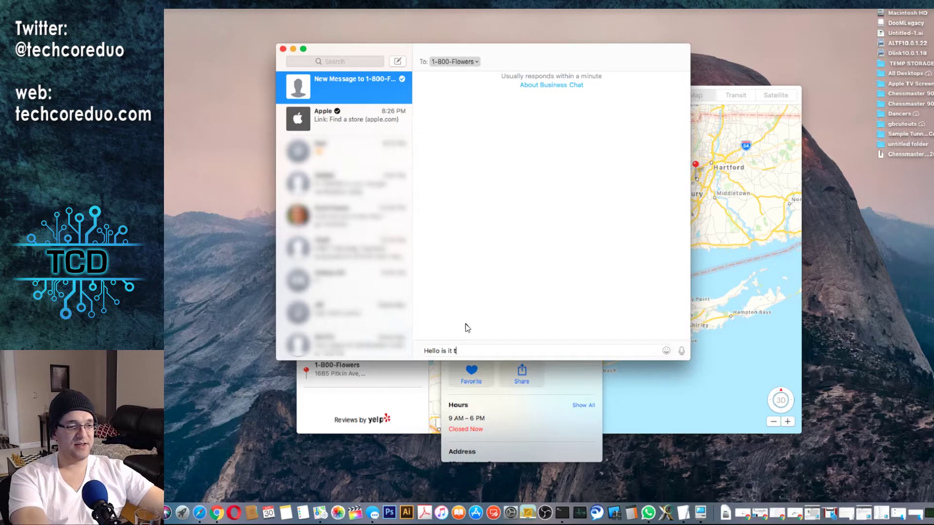
type("o early to")
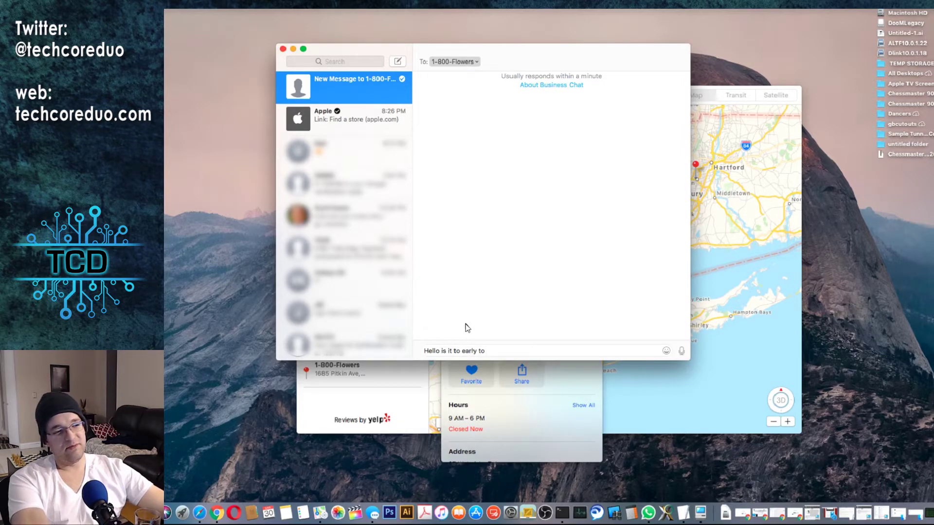
type(" buy flowers f")
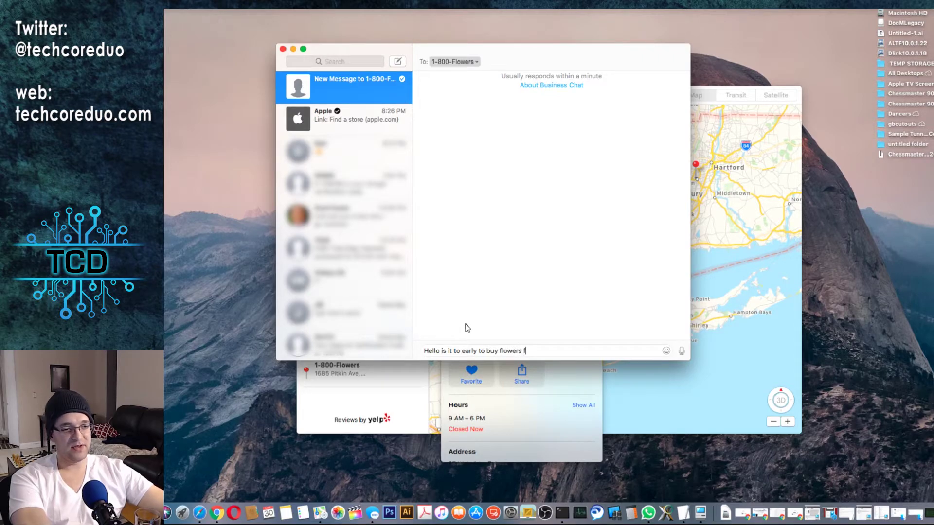
type("or VDay")
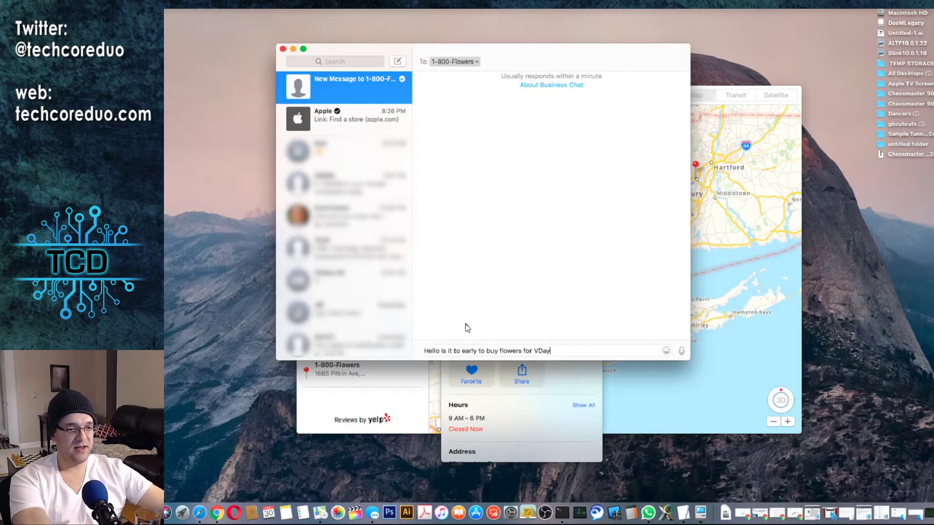
key("BackSpace")
key("BackSpace")
type("Vday")
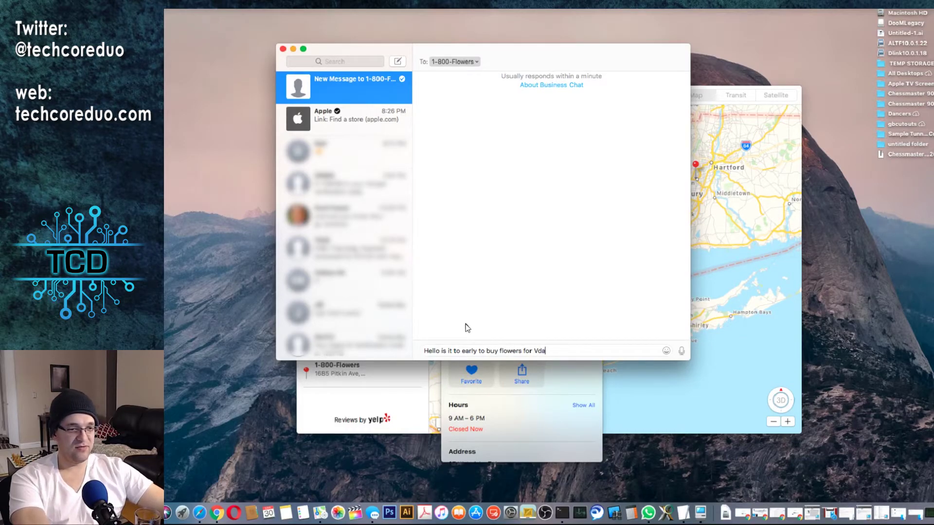
key("BackSpace")
key("BackSpace")
key("BackSpace")
type("Day")
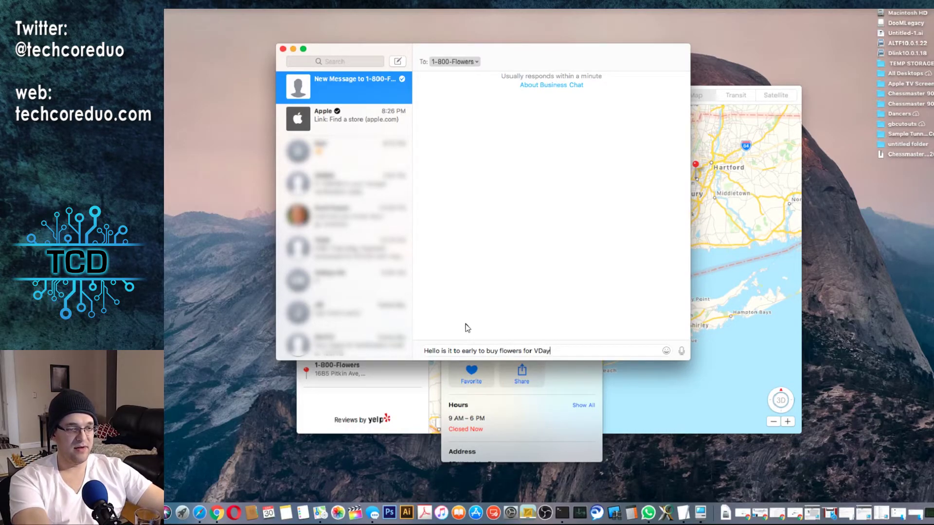
type(" 2019 ?")
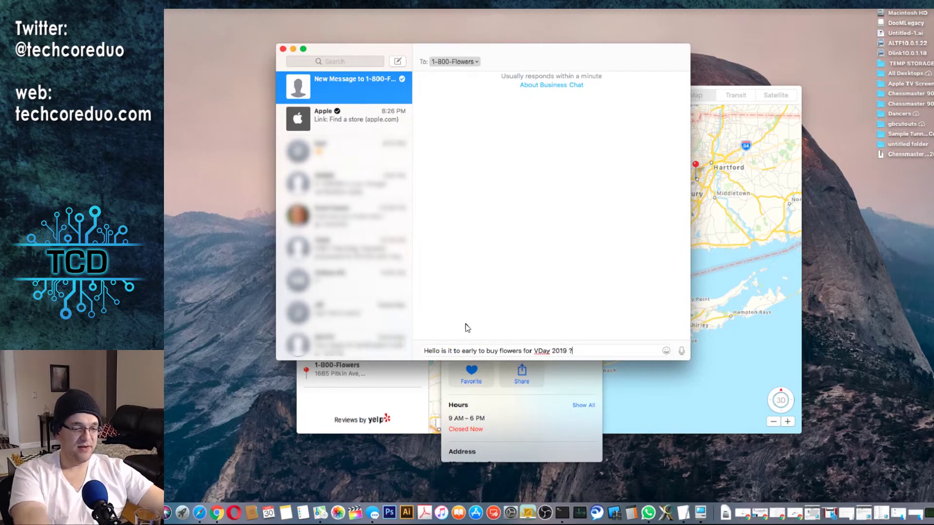
key("Return")
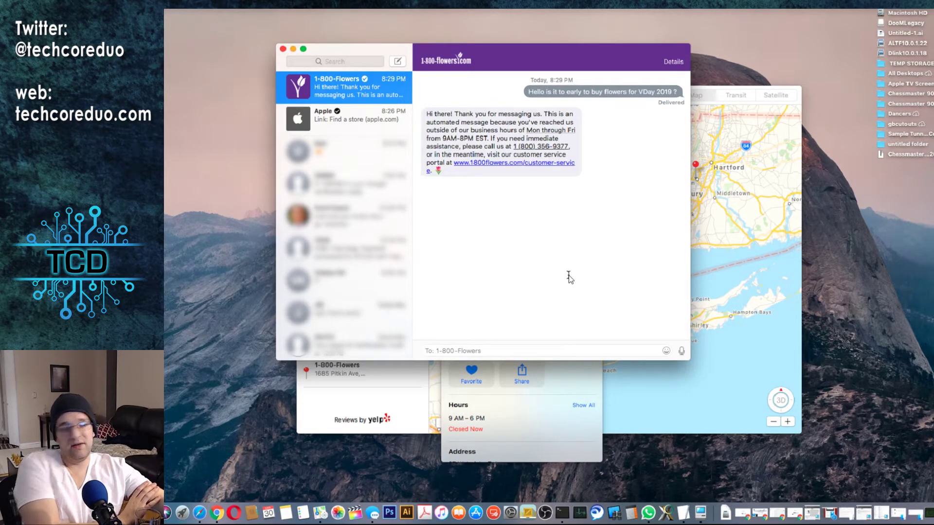
Switch back to Maps and reposition its window so the 1-800-Flowers conversation and place details are both in view.
key("super+Tab")
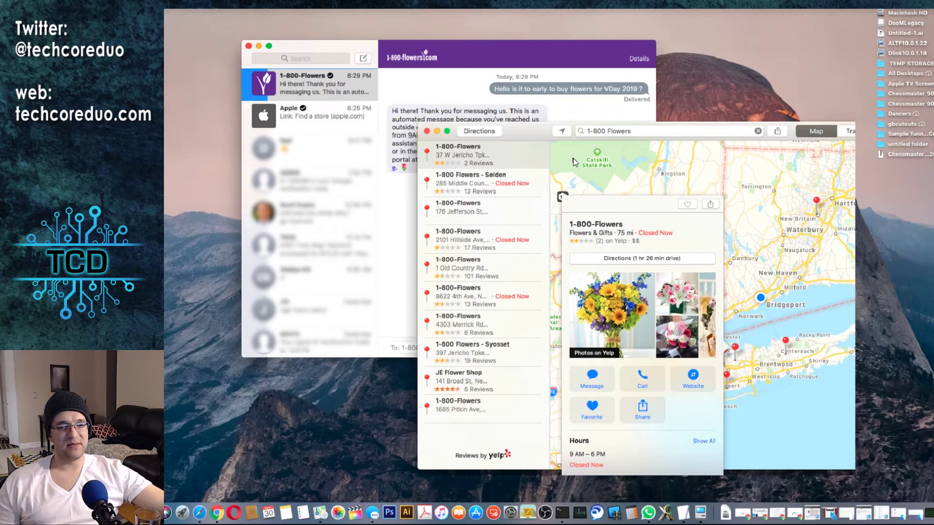
left_click(573, 158)
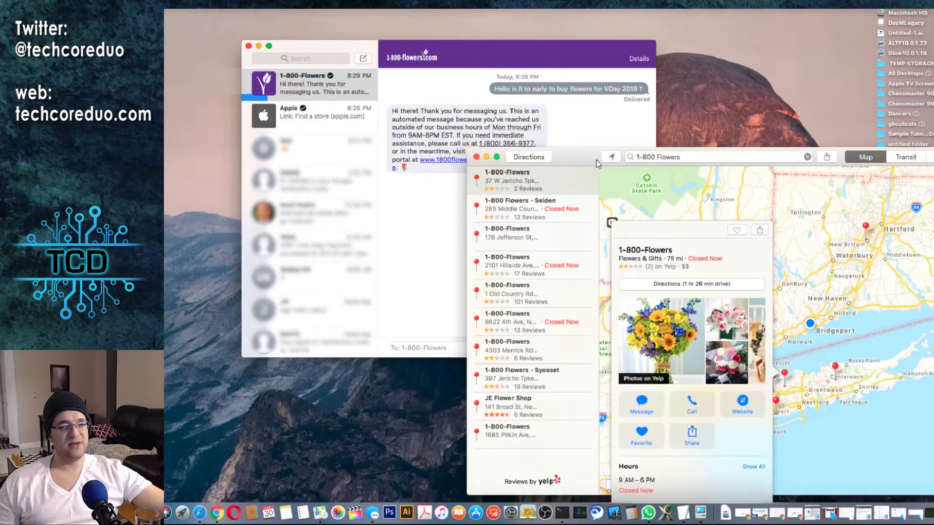
left_click_drag(574, 157, 562, 154)
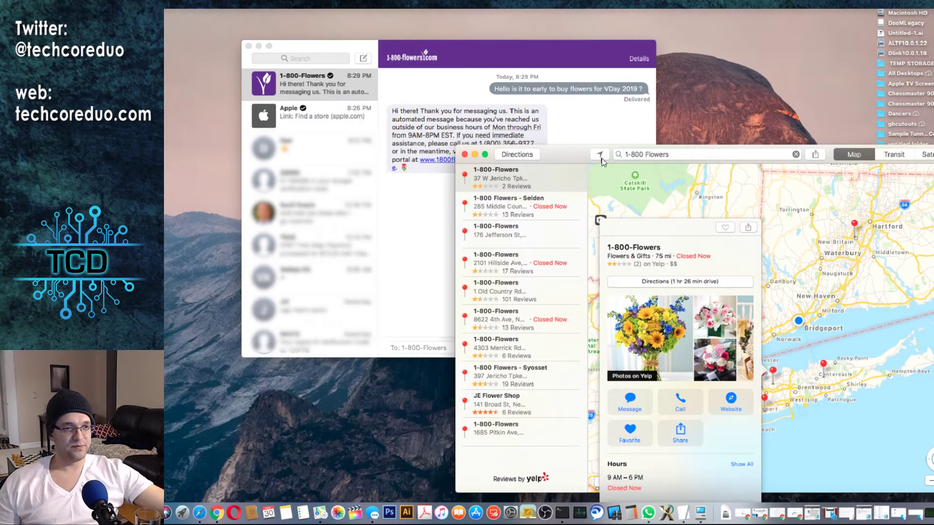
left_click_drag(569, 153, 547, 151)
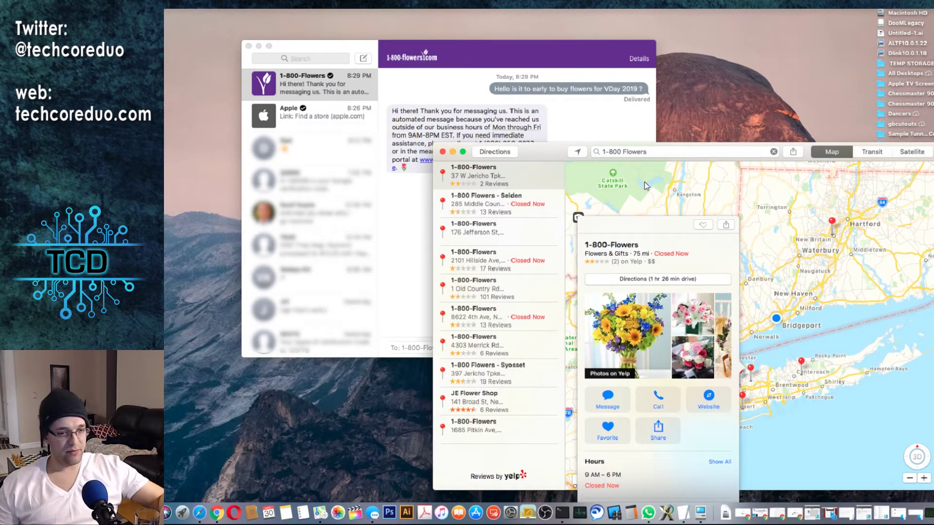
left_click(698, 69)
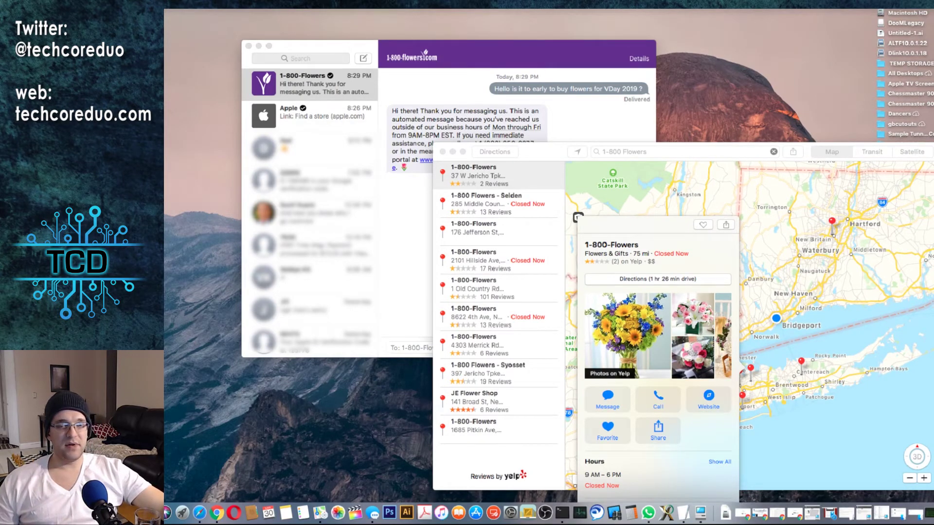
key("super+space")
key("Escape")
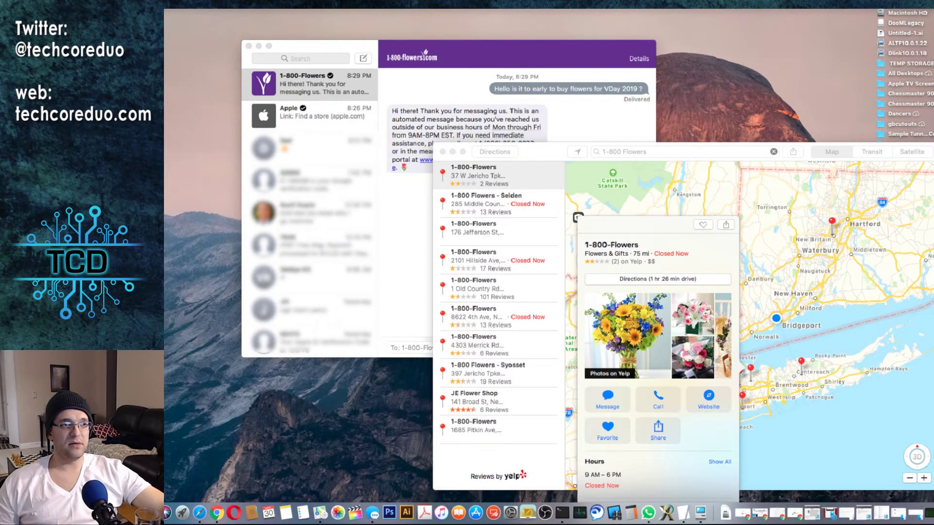
key("super+space")
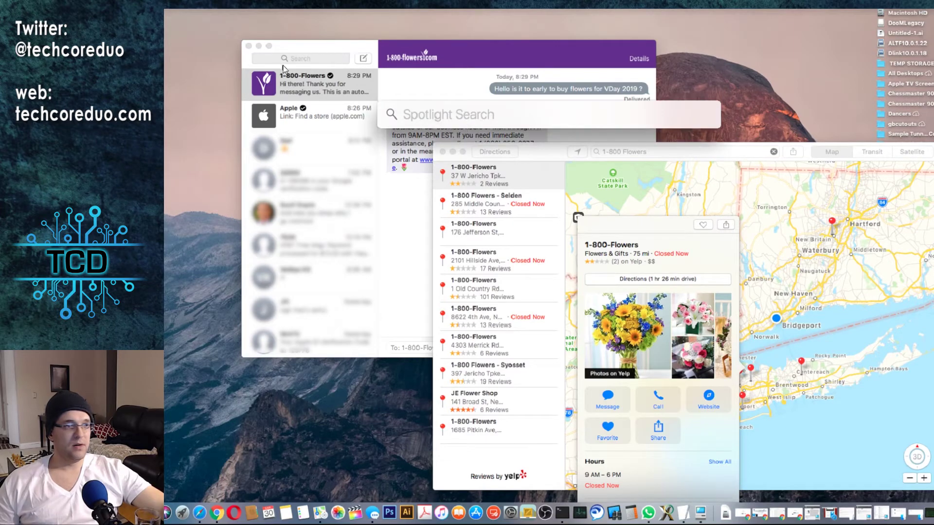
key("Escape")
Minimize the Messages and Maps windows to clear the desktop.
left_click(259, 46)
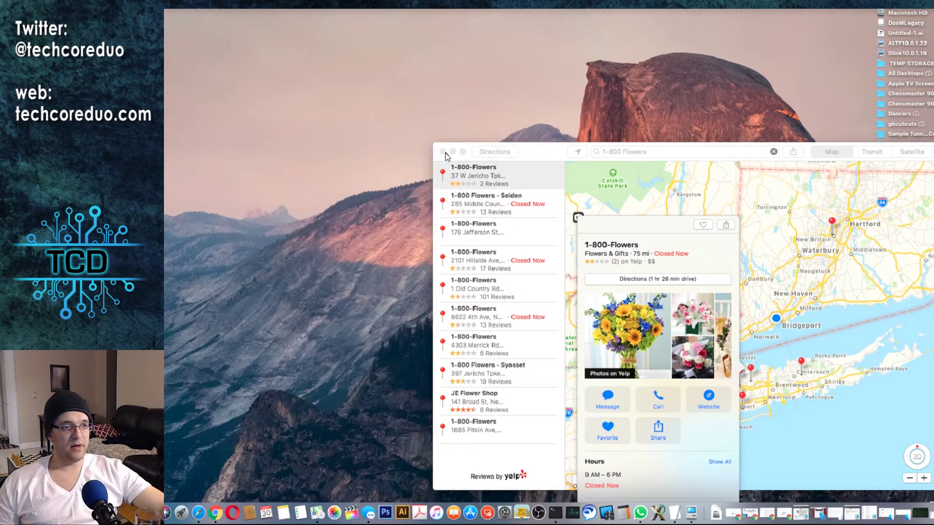
left_click(453, 151)
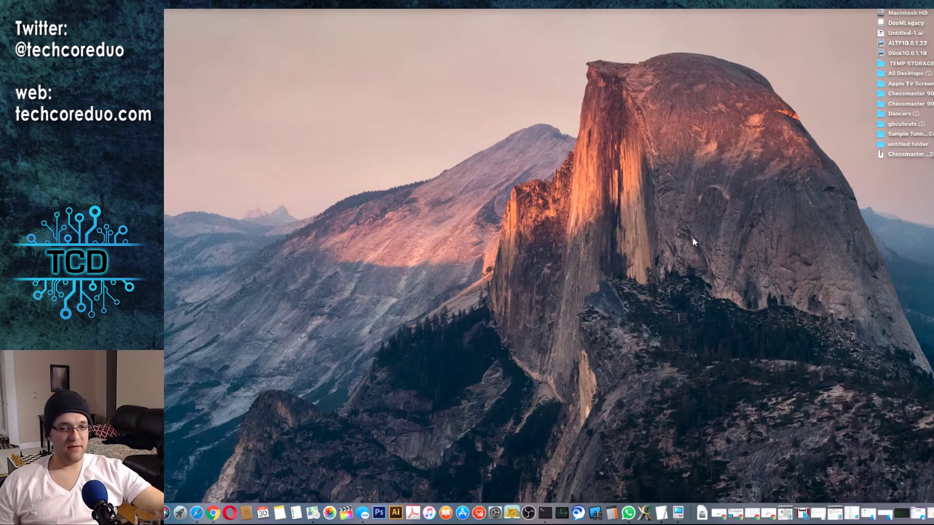
Find AirServer with a Spotlight search, launch it and switch to it.
key("super+space")
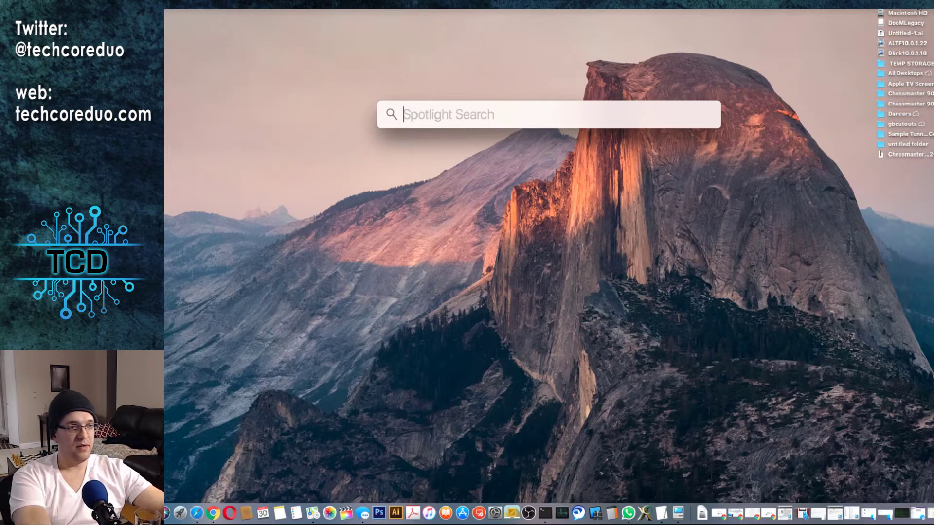
type("airserver")
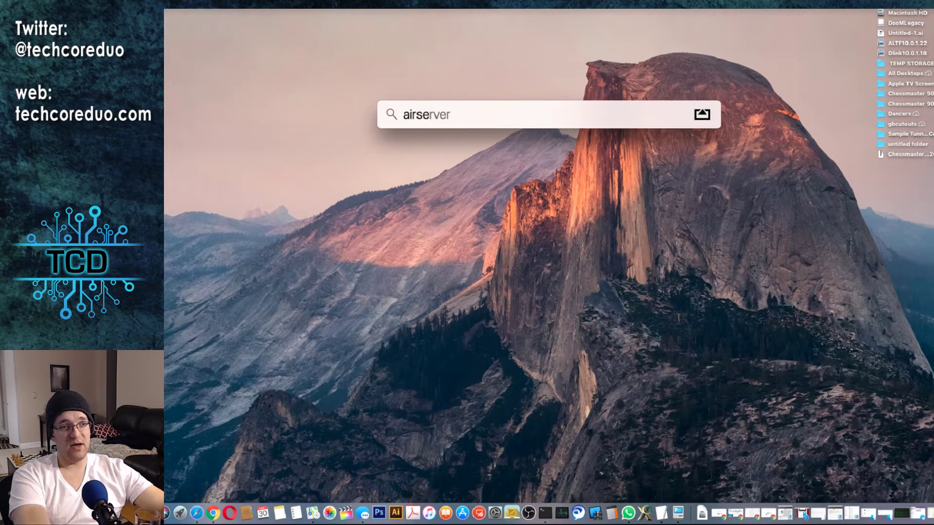
key("Return")
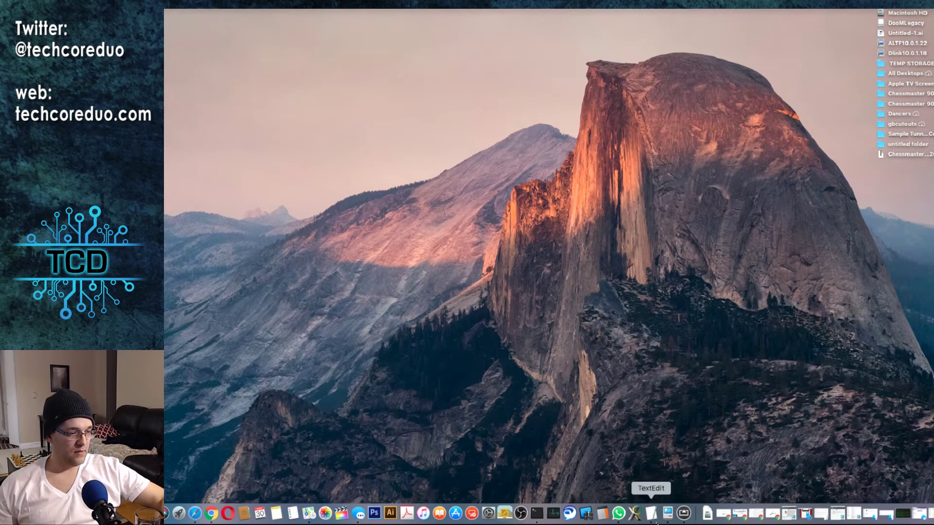
left_click(683, 513)
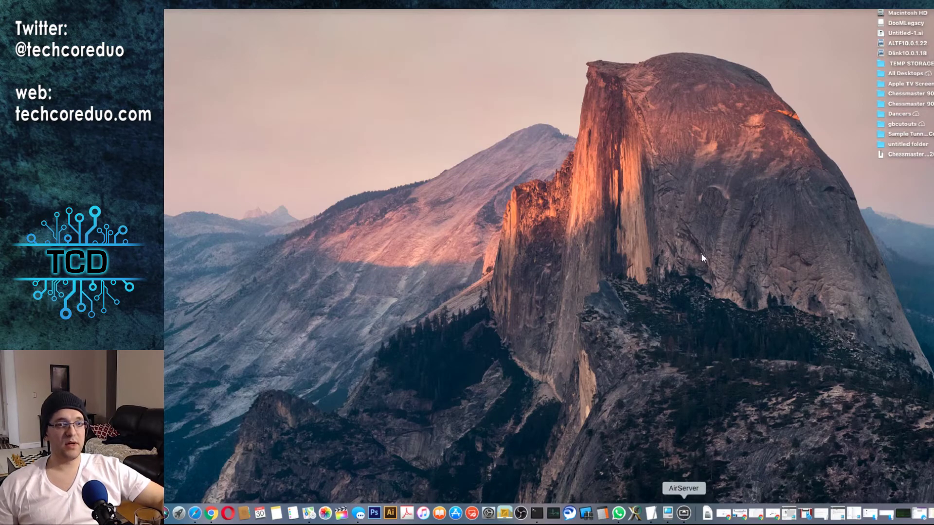